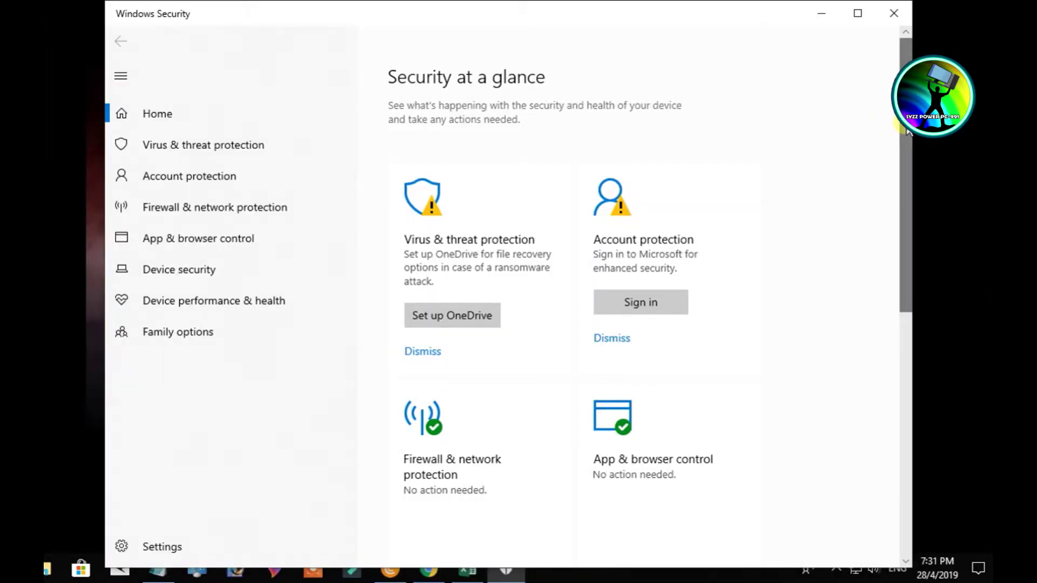
Open the Virus & threat protection page and examine its current threats, settings, updates and ransomware protection sections.
scroll(907, 131, down, 1)
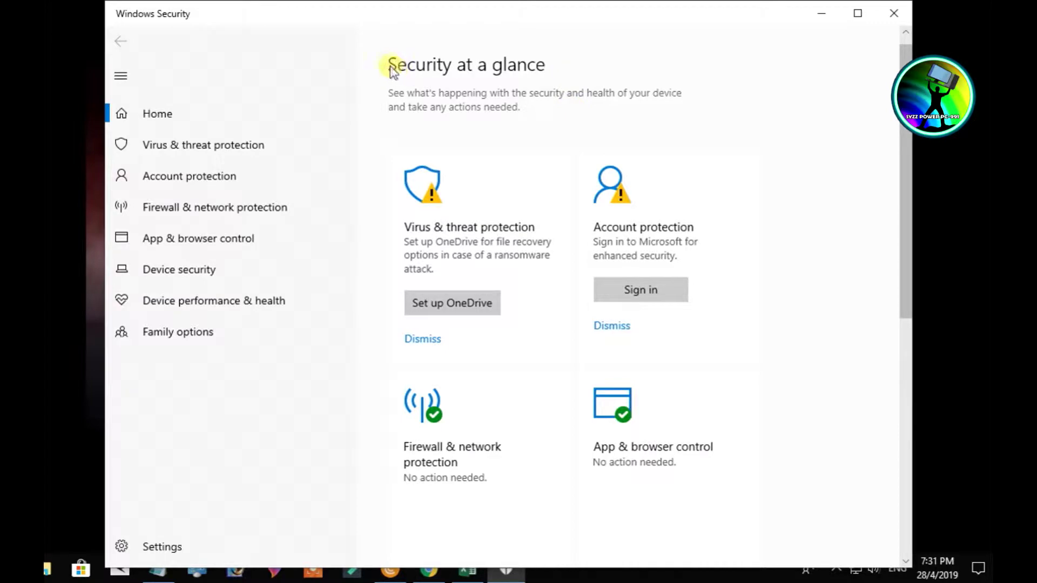
drag(912, 199, 948, 167)
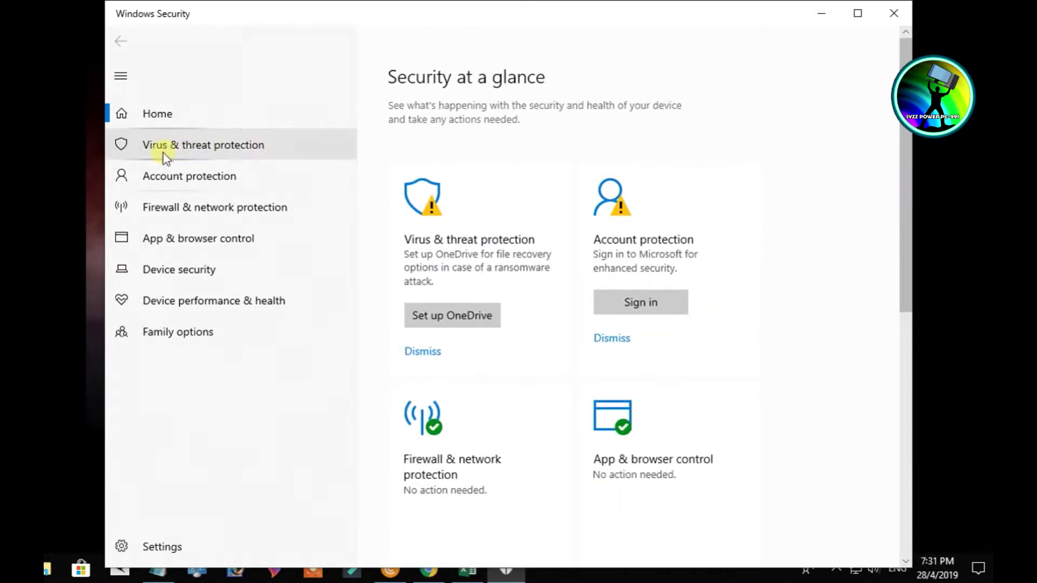
click(197, 157)
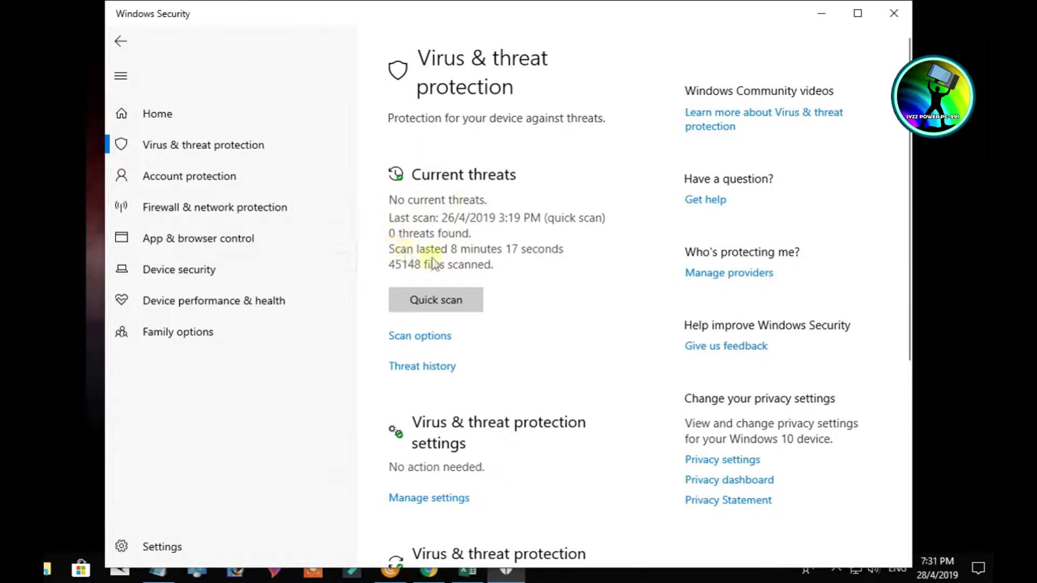
scroll(518, 243, down, 3)
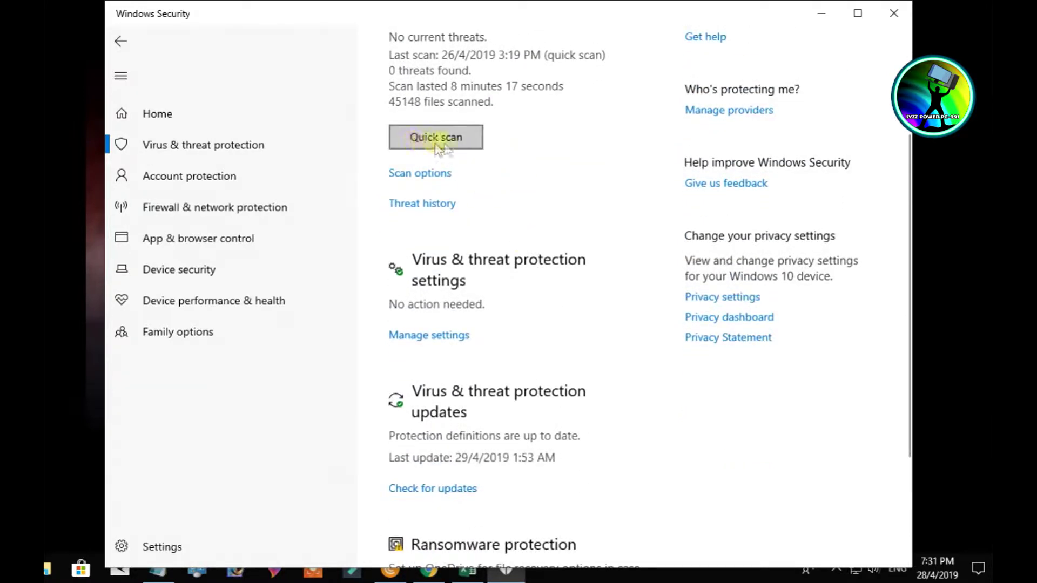
scroll(475, 161, up, 2)
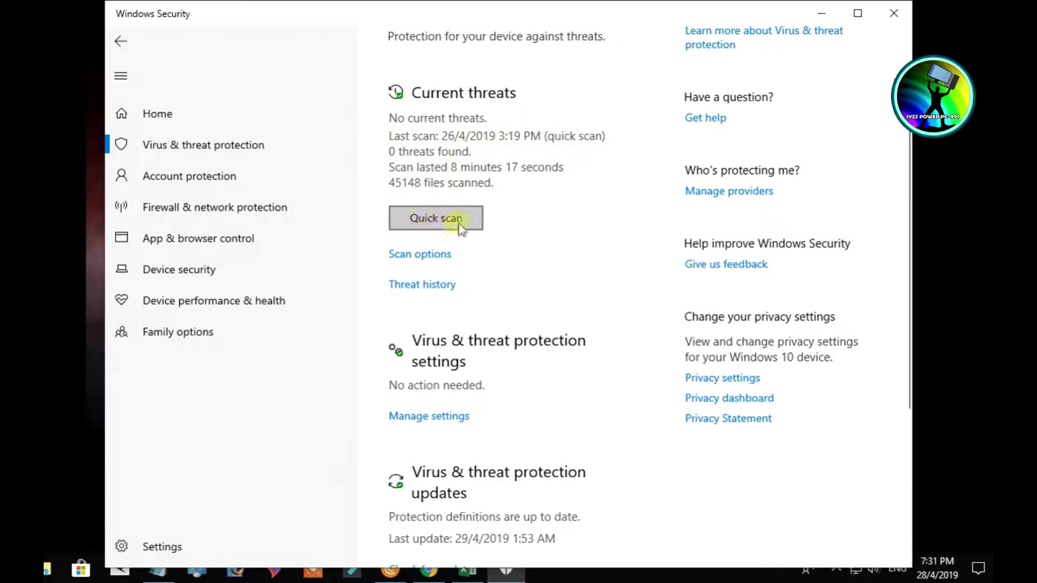
scroll(493, 232, down, 2)
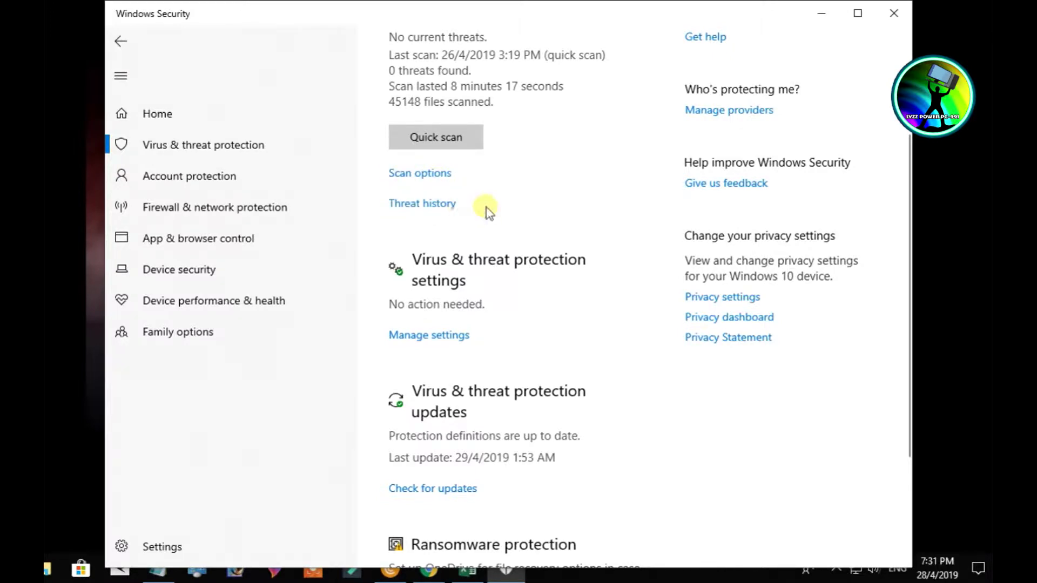
scroll(486, 211, down, 4)
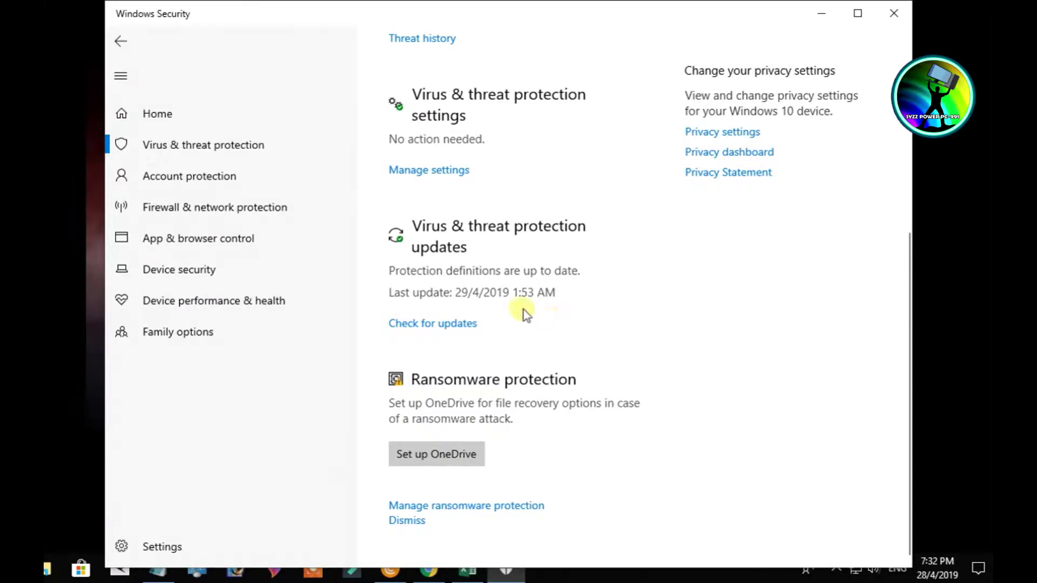
scroll(523, 310, up, 5)
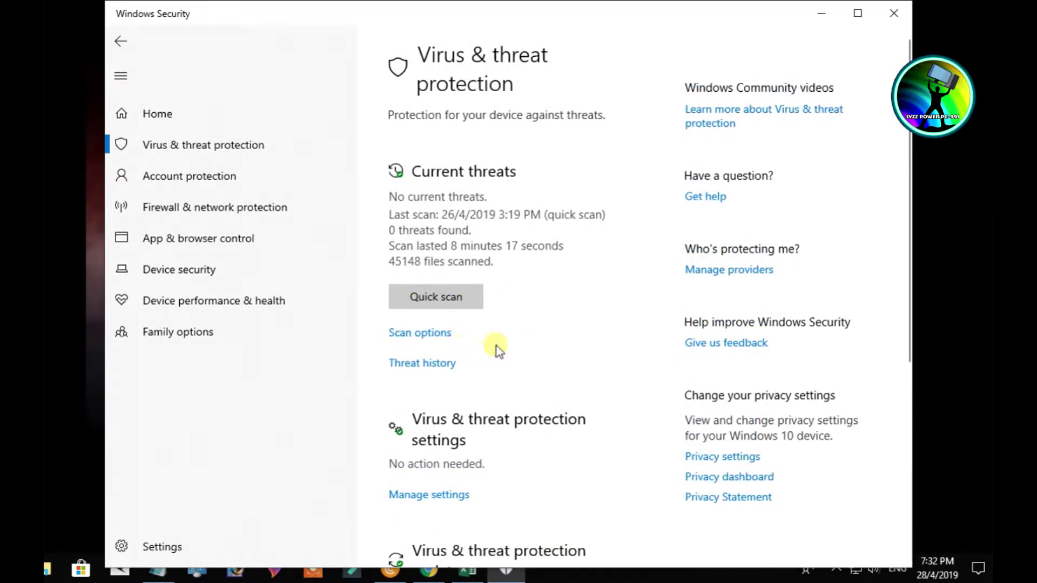
scroll(502, 351, down, 3)
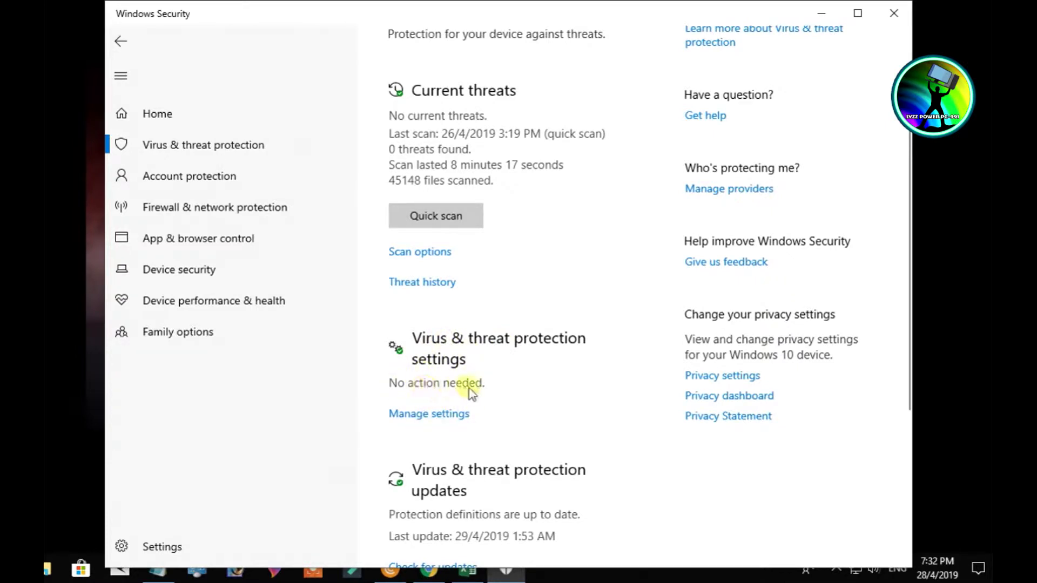
Turn off Real-time protection and Cloud-delivered protection in the Virus & threat protection settings, dismissing the virus protection notification.
click(435, 416)
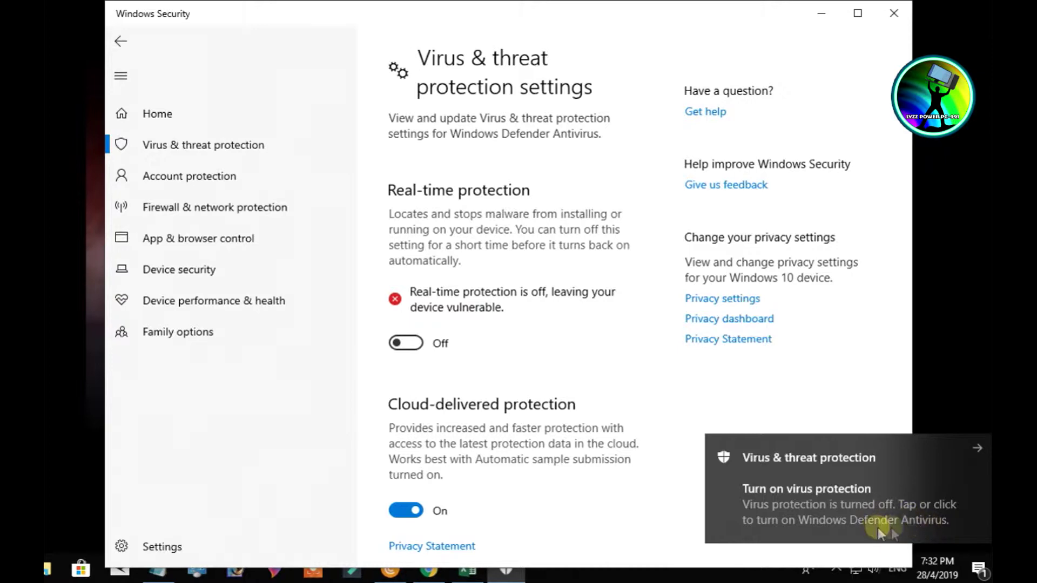
click(969, 456)
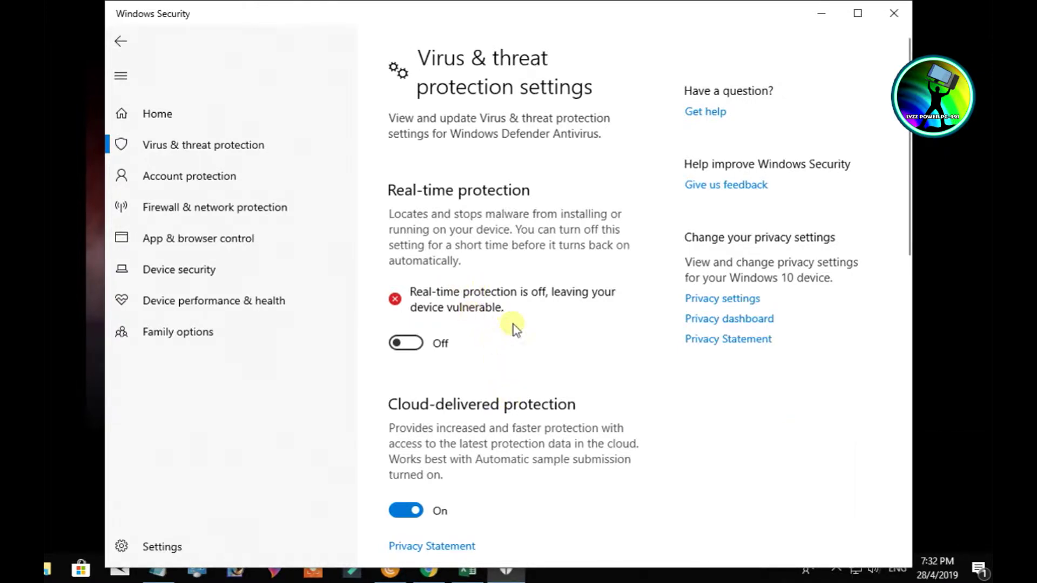
scroll(507, 325, down, 3)
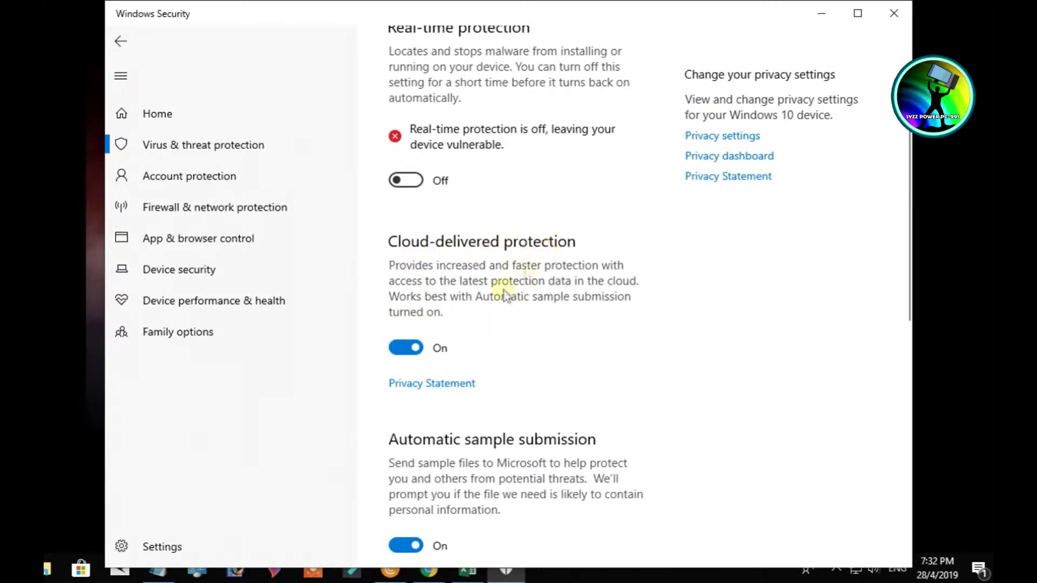
click(405, 347)
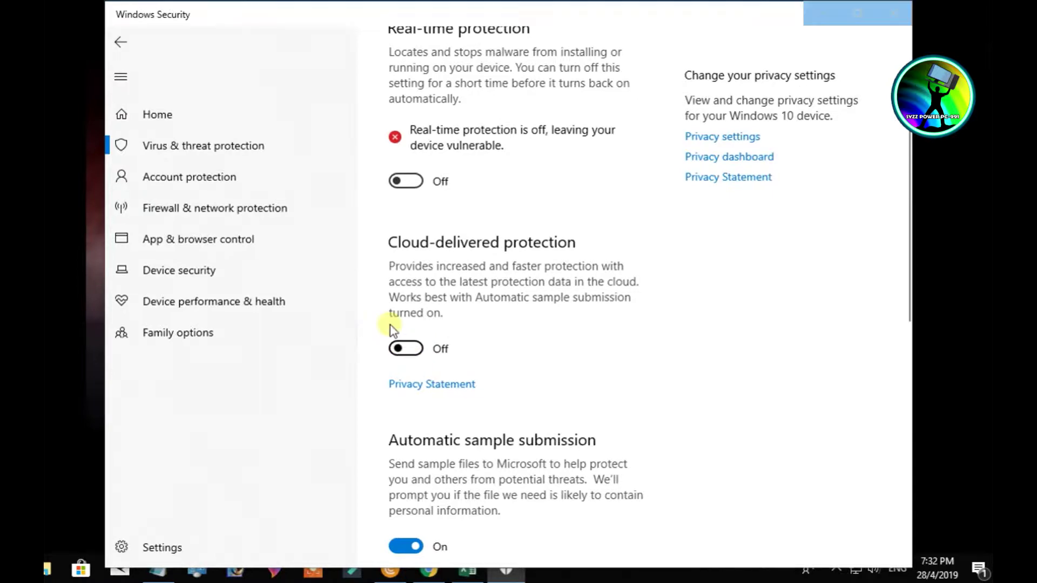
Turn off Automatic sample submission in the Virus & threat protection settings.
scroll(554, 334, down, 3)
scroll(548, 315, down, 2)
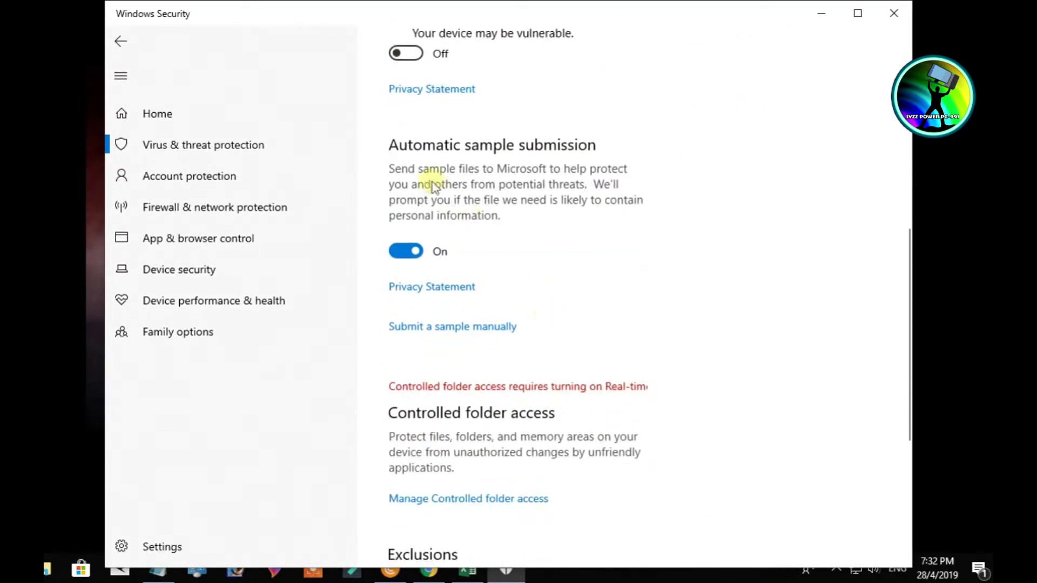
click(406, 255)
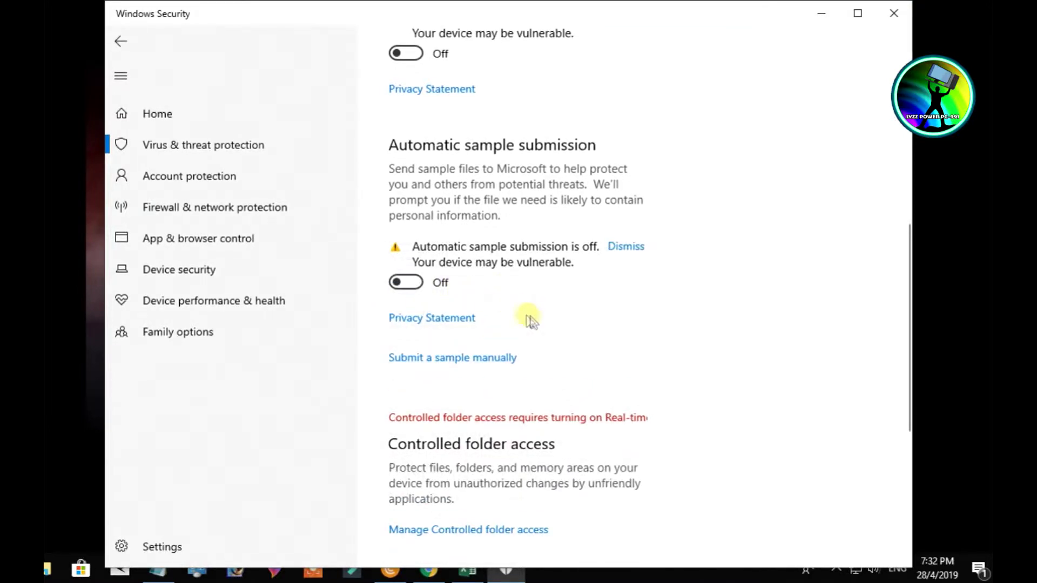
scroll(527, 317, up, 5)
scroll(543, 320, up, 3)
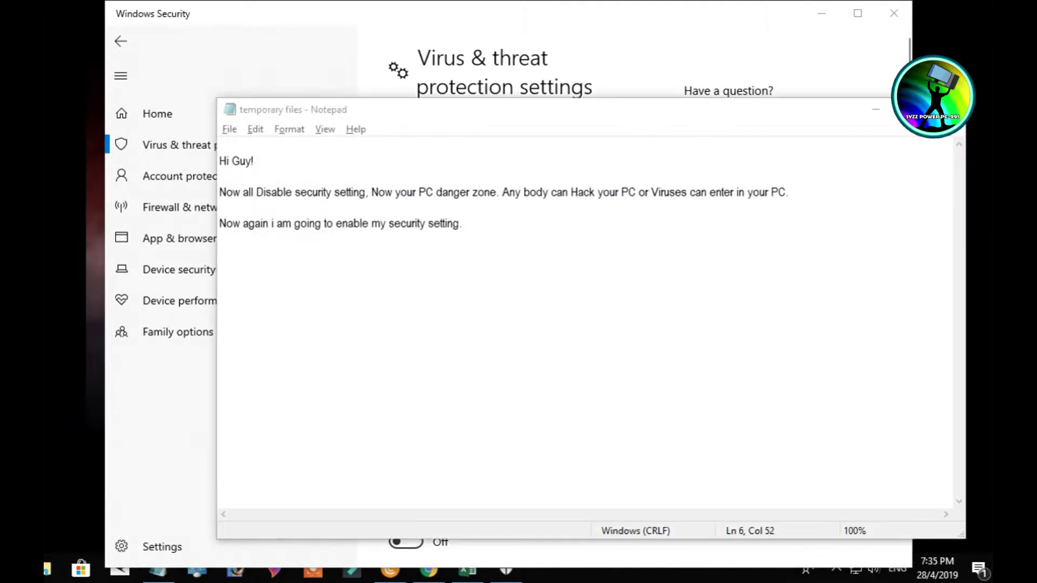
Read through the Notepad note about disabling and re-enabling the security settings, highlighting its last line, and minimize the note.
drag(261, 158, 805, 205)
click(804, 205)
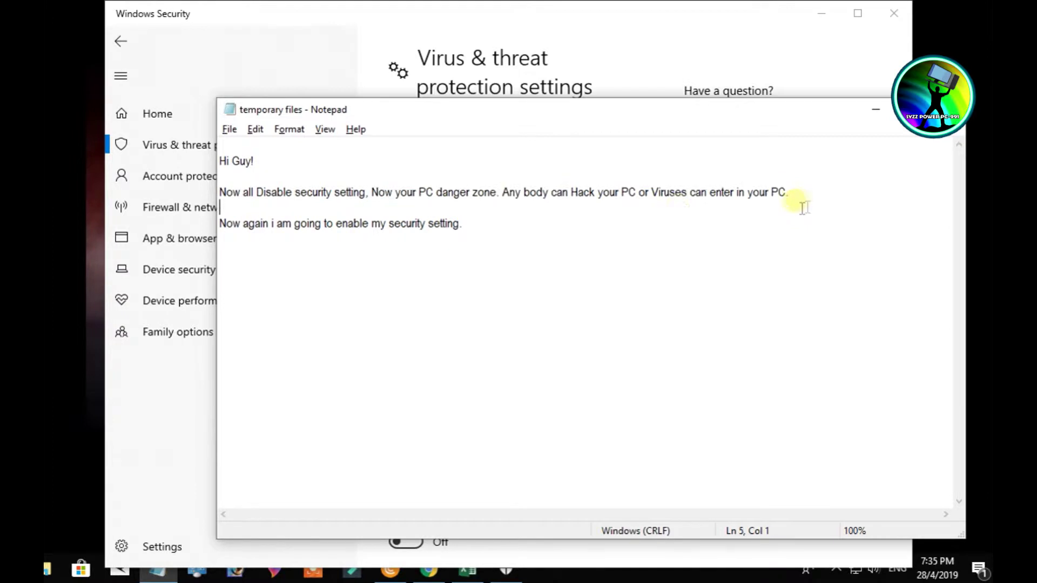
drag(228, 231, 485, 231)
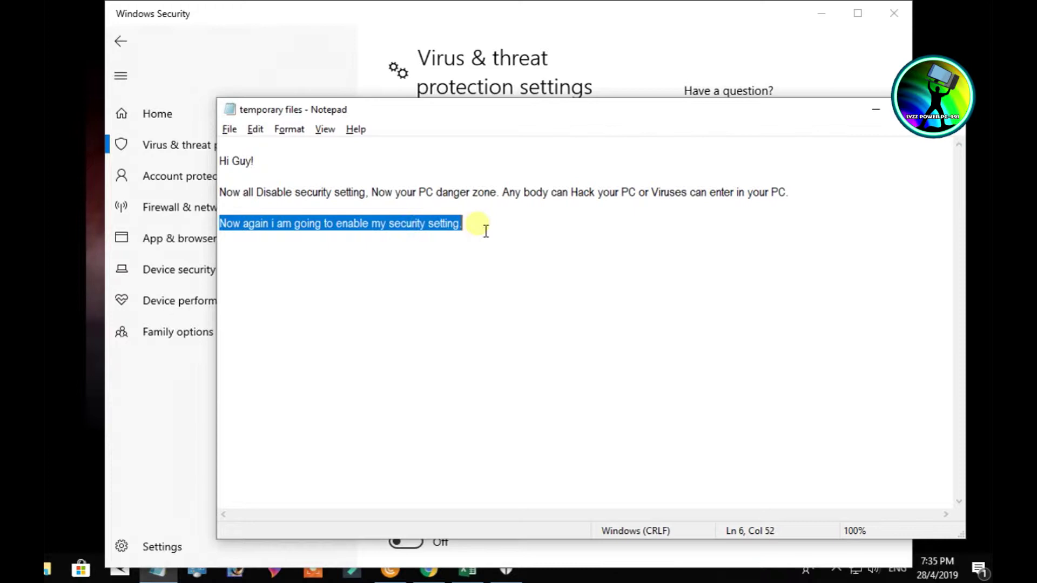
click(430, 263)
click(876, 109)
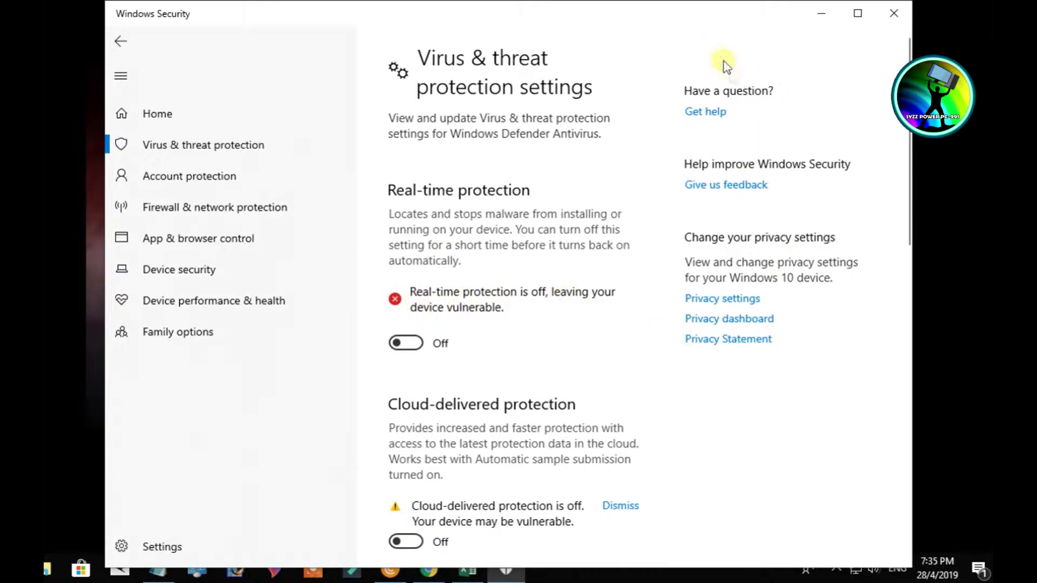
Move the Windows Security window up to uncover the taskbar and check the security status among the hidden notification icons.
drag(710, 15, 701, 4)
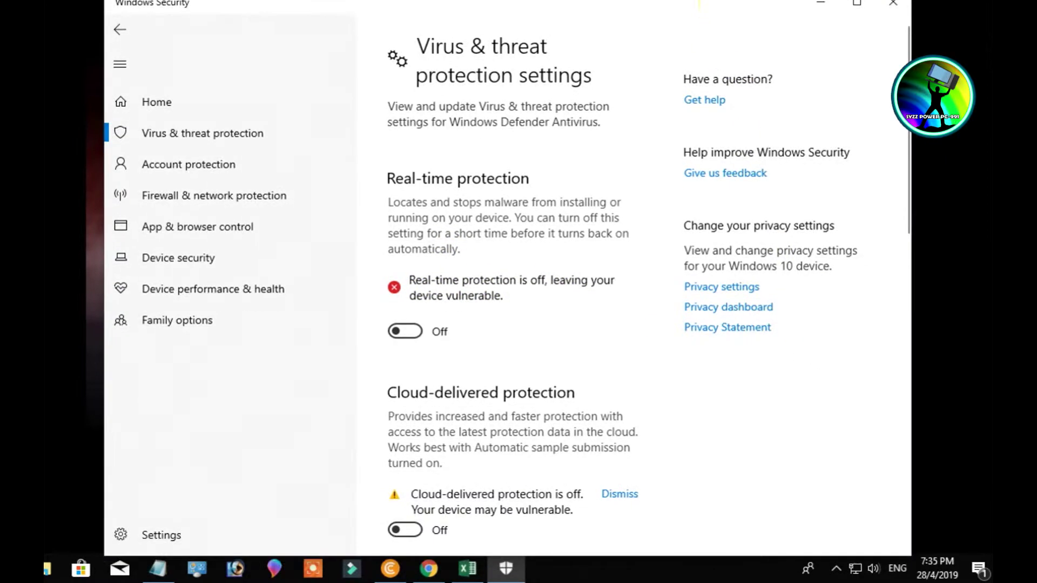
click(836, 568)
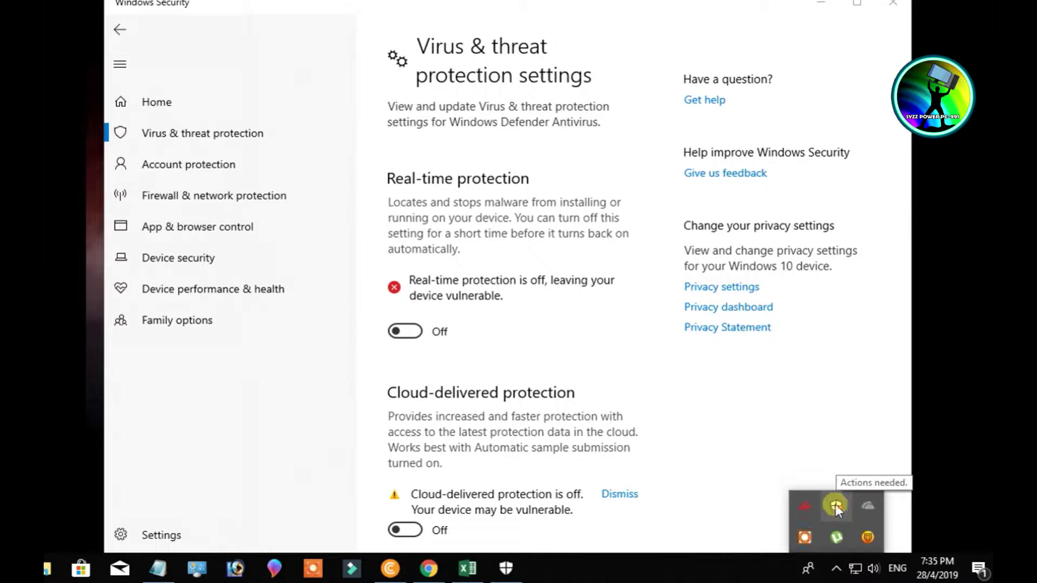
click(688, 399)
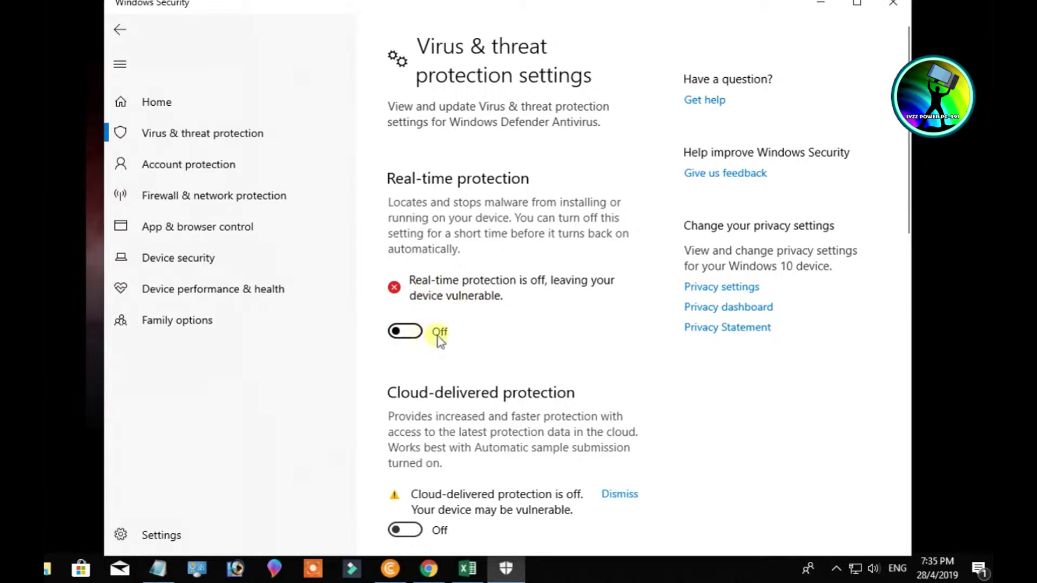
Turn Real-time protection and Cloud-delivered protection back on in the Virus & threat protection settings.
click(405, 337)
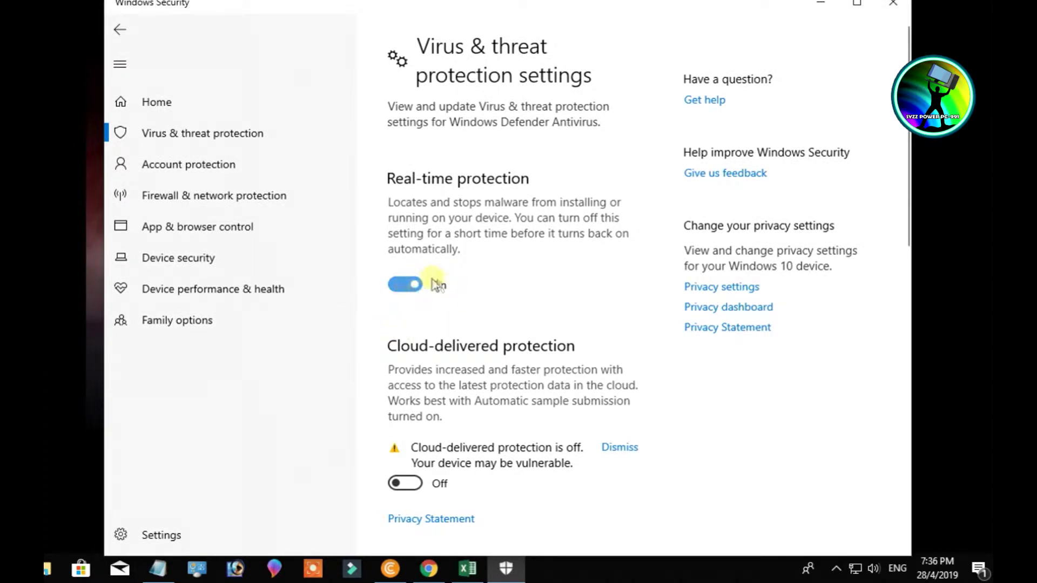
scroll(468, 272, down, 1)
scroll(468, 273, down, 3)
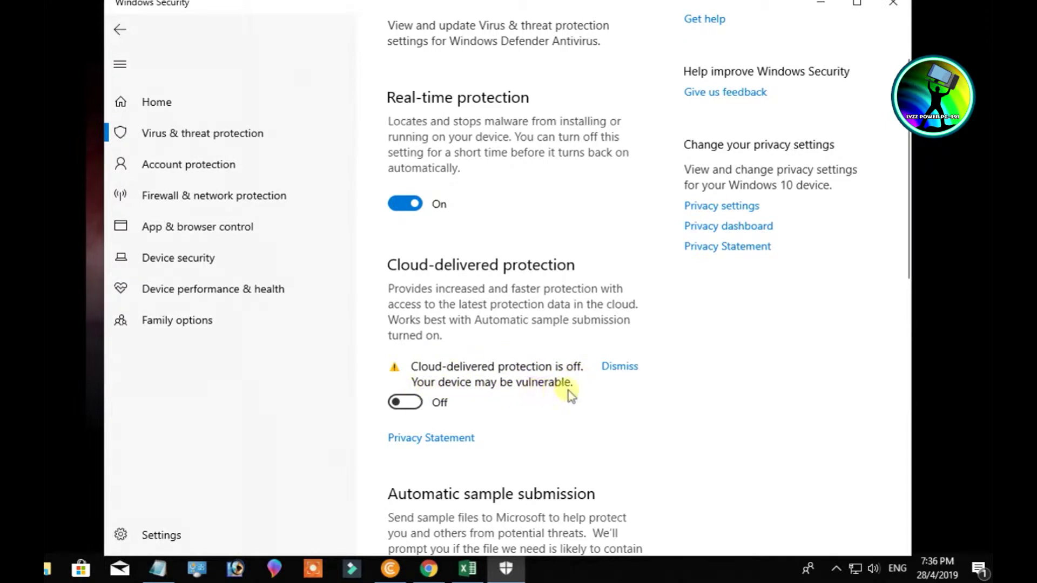
click(405, 402)
Turn Automatic sample submission back on in the Virus & threat protection settings.
scroll(521, 301, down, 3)
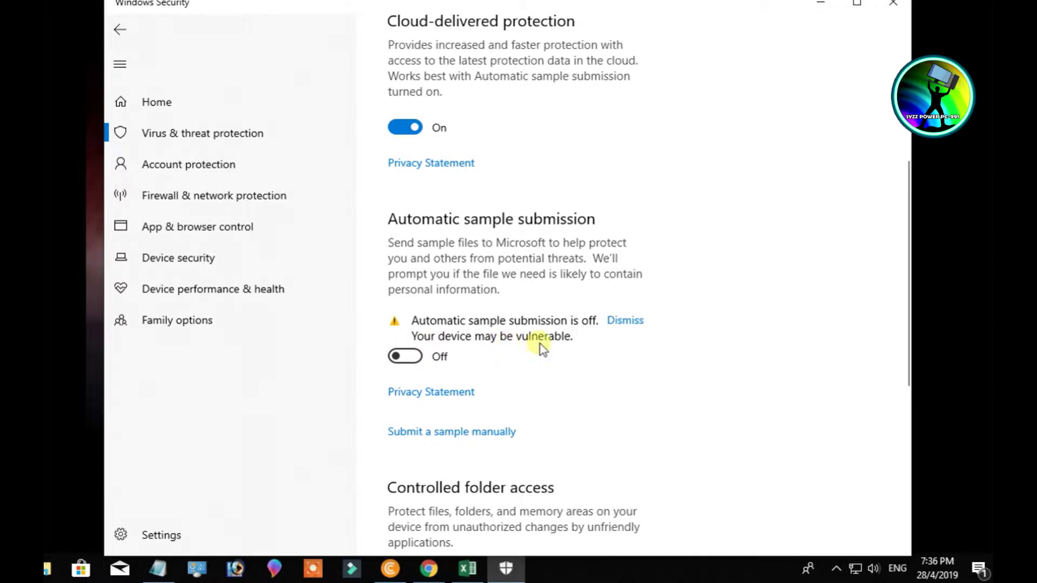
click(407, 356)
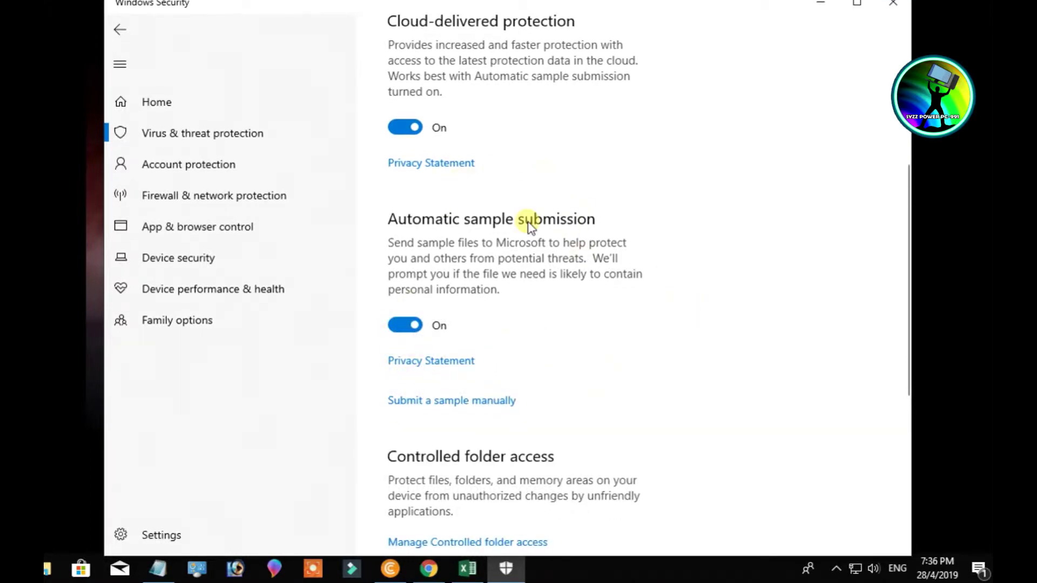
scroll(598, 311, up, 3)
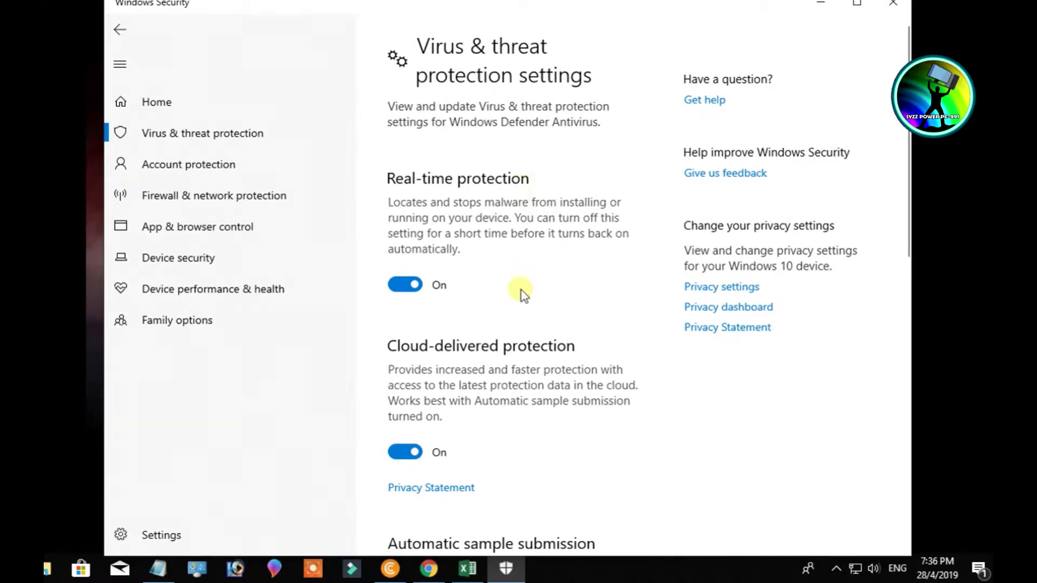
Review the protection toggles, controlled folder access, exclusions and notifications settings, and recheck the Virus & threat protection overview.
scroll(523, 292, down, 3)
scroll(524, 294, down, 5)
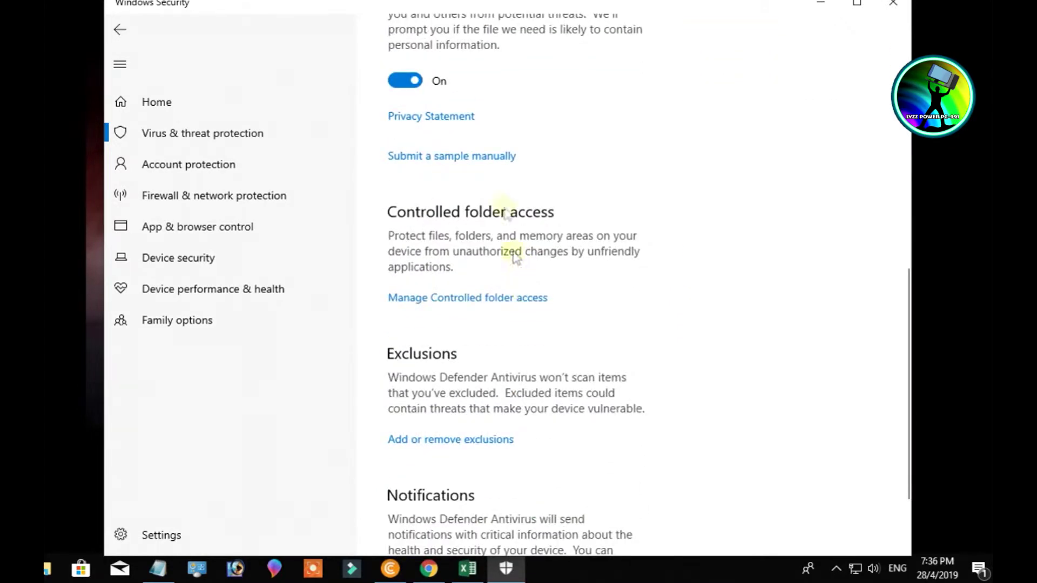
scroll(511, 258, down, 2)
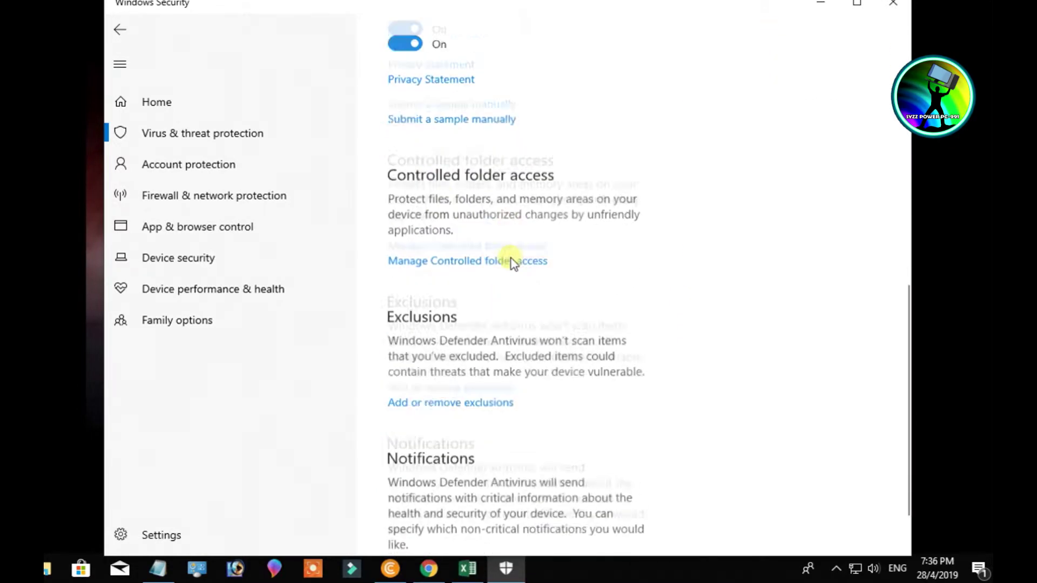
scroll(519, 267, up, 9)
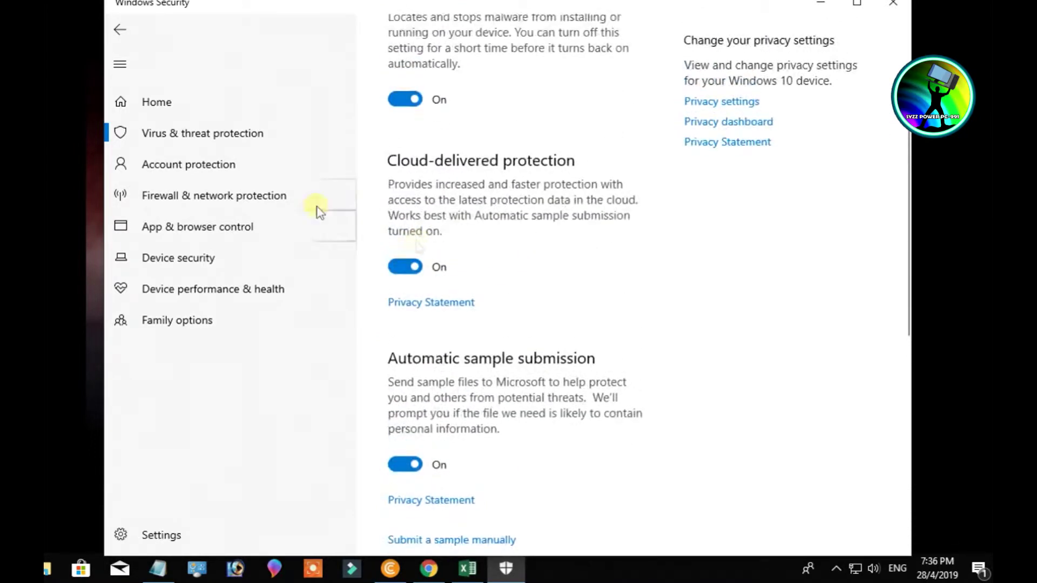
click(220, 139)
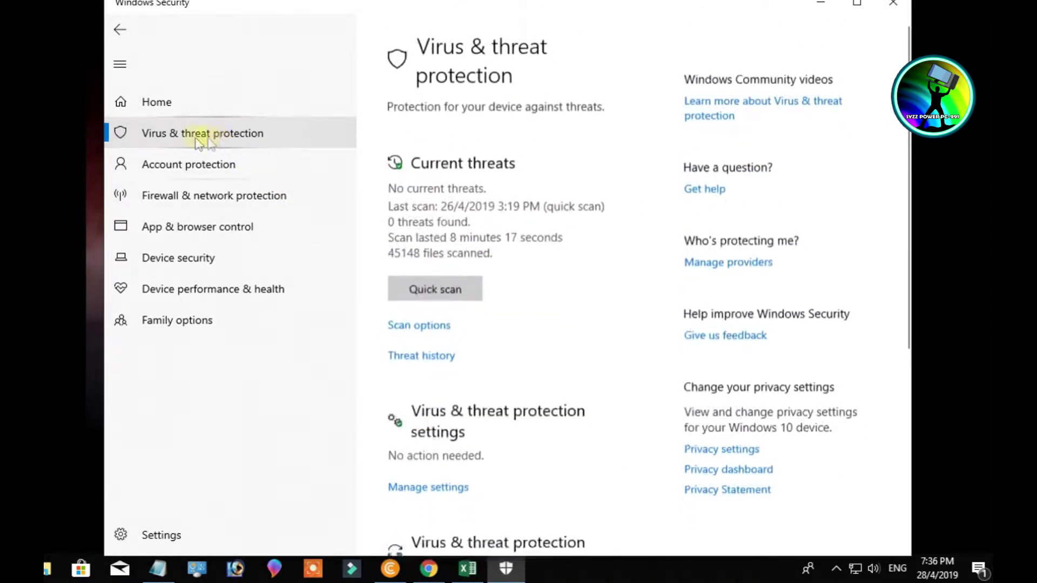
scroll(507, 217, down, 5)
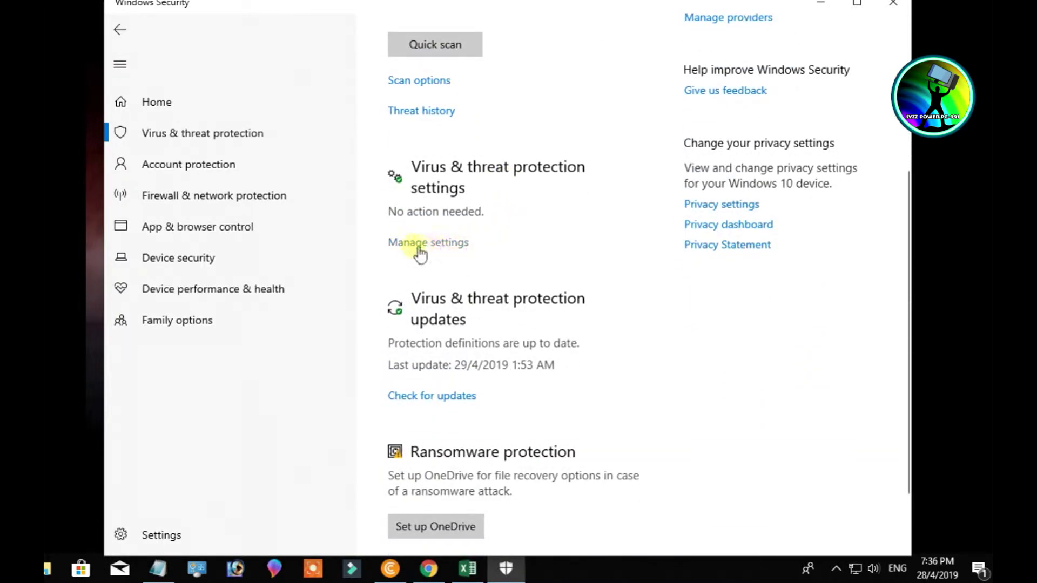
click(450, 243)
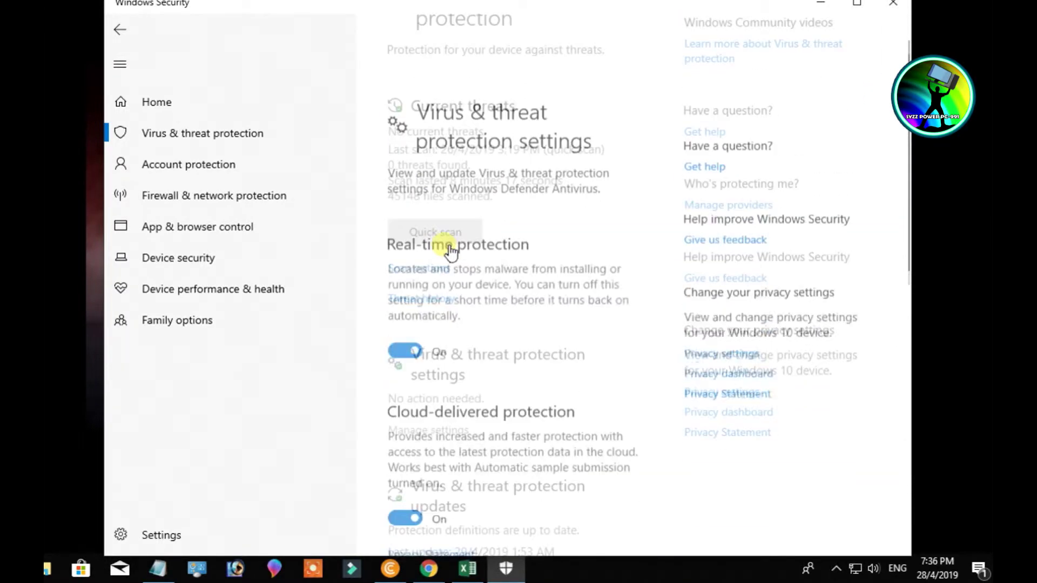
scroll(567, 301, down, 5)
scroll(567, 300, up, 5)
click(224, 141)
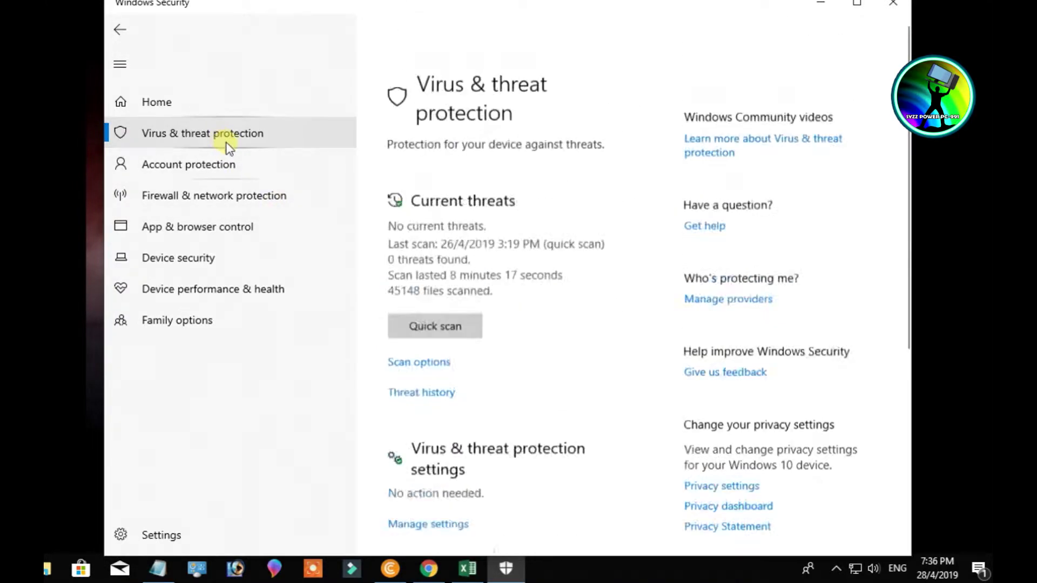
scroll(475, 232, down, 2)
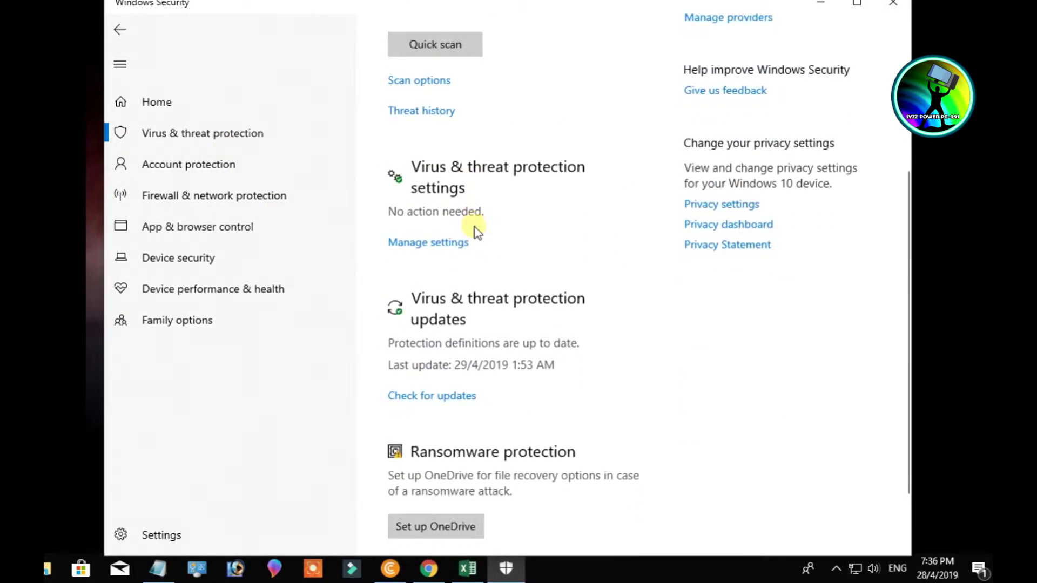
Run a quick scan of the device and dismiss the Windows Defender scan results notification.
scroll(477, 232, down, 2)
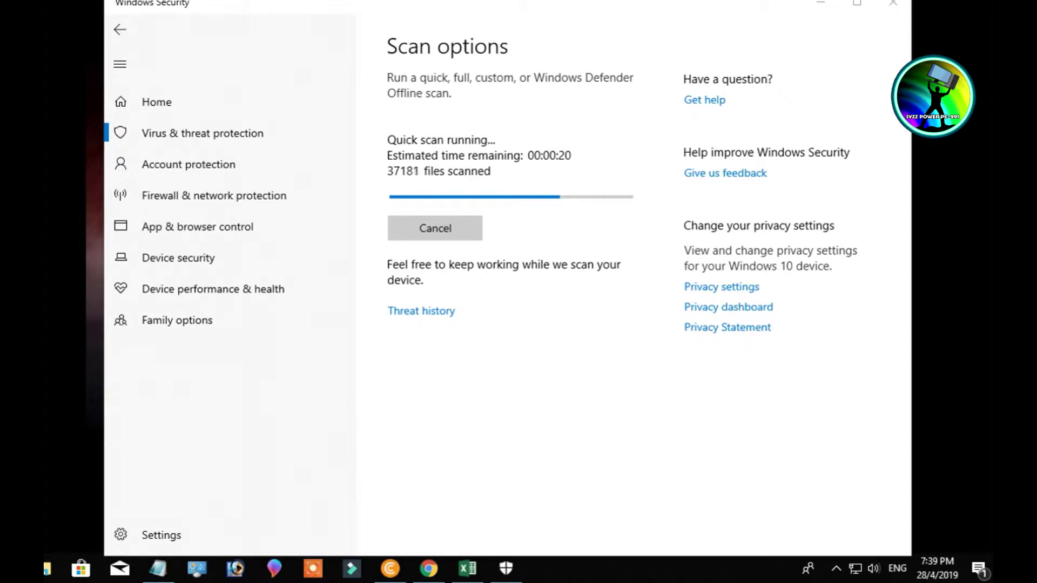
drag(529, 1, 534, 10)
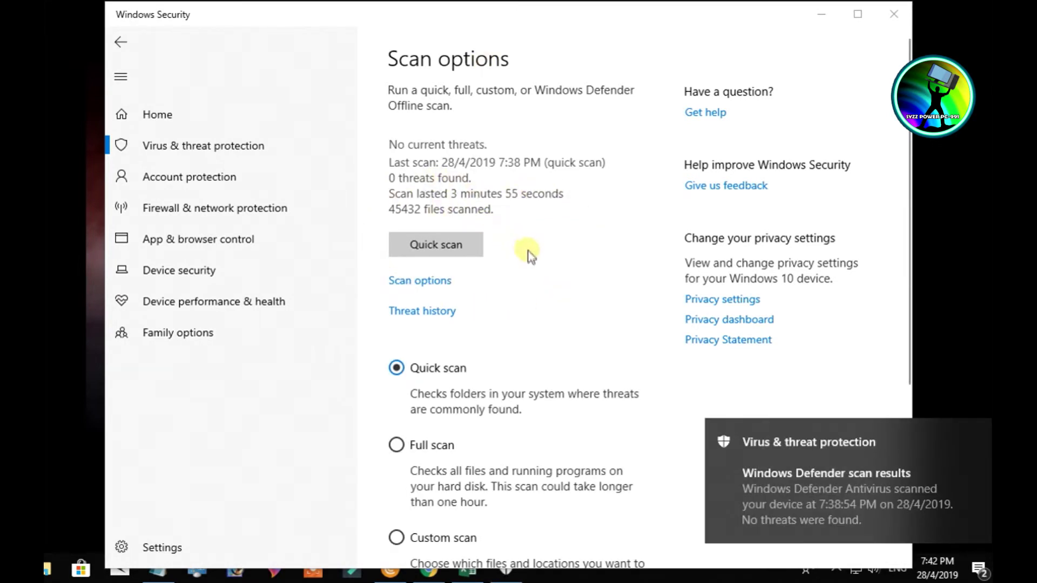
click(979, 433)
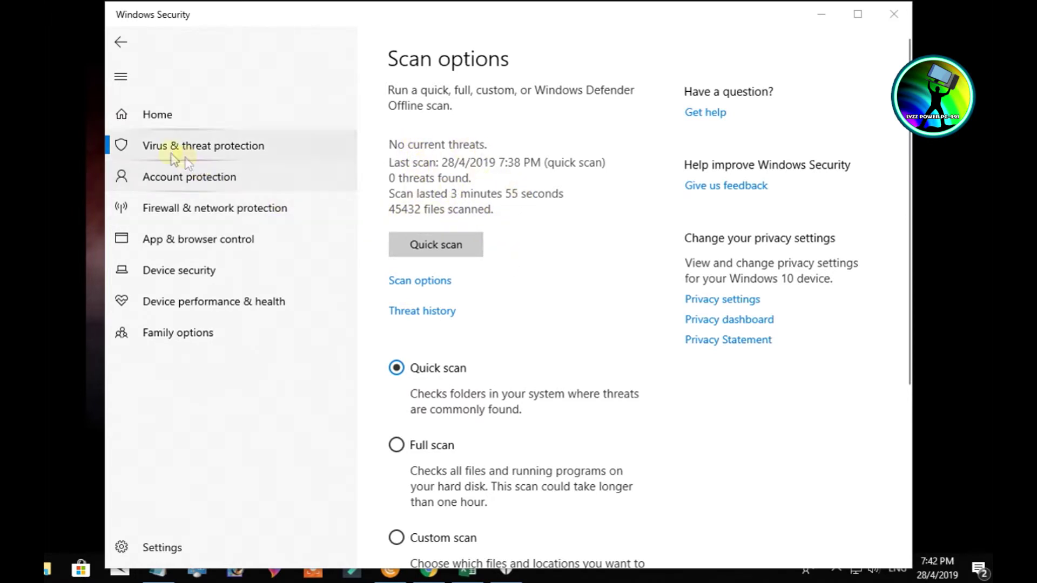
Review the threat history along with the Account protection and Firewall & network protection pages.
click(432, 313)
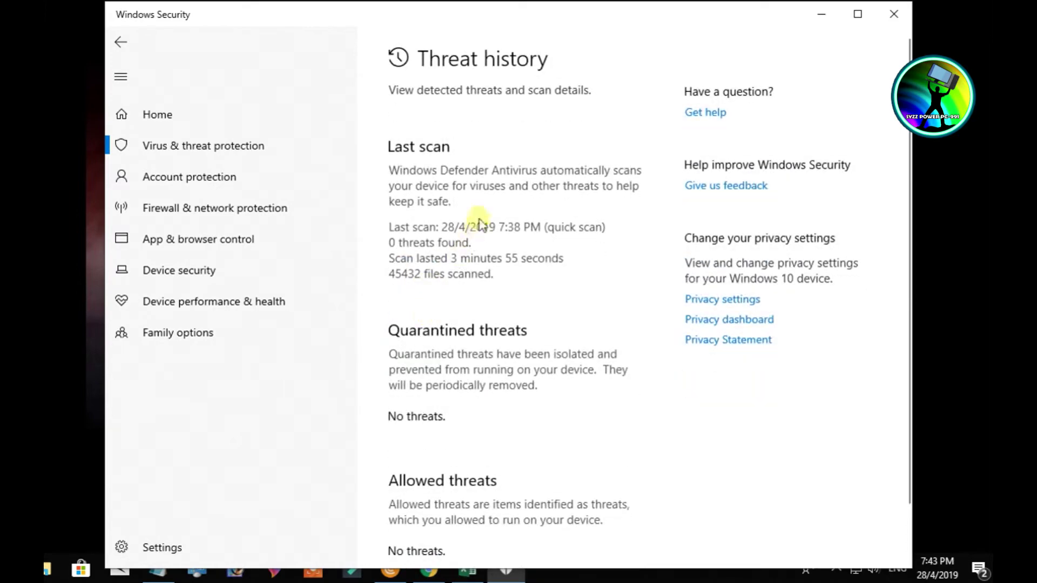
scroll(485, 208, down, 2)
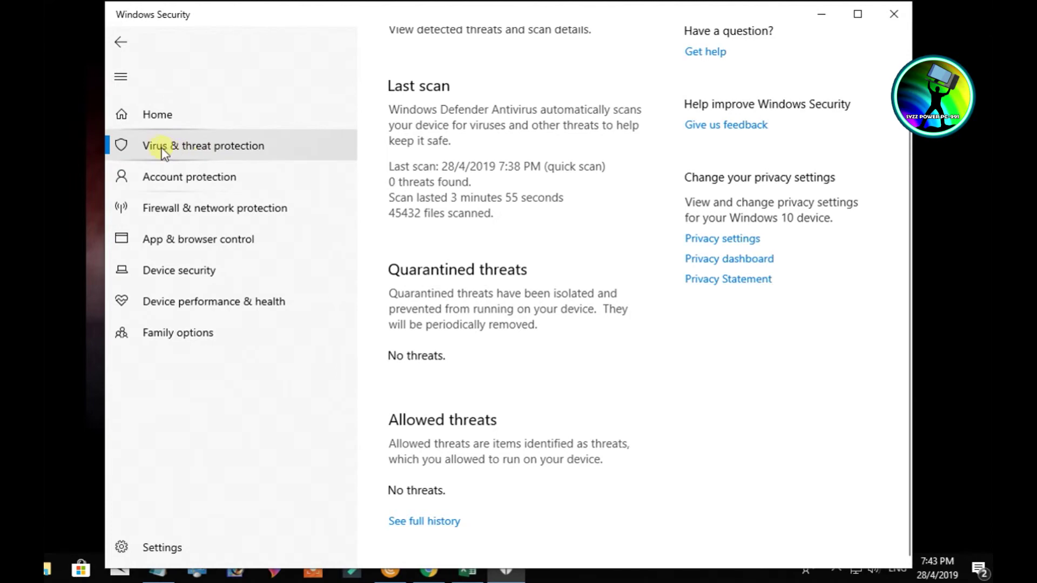
click(186, 183)
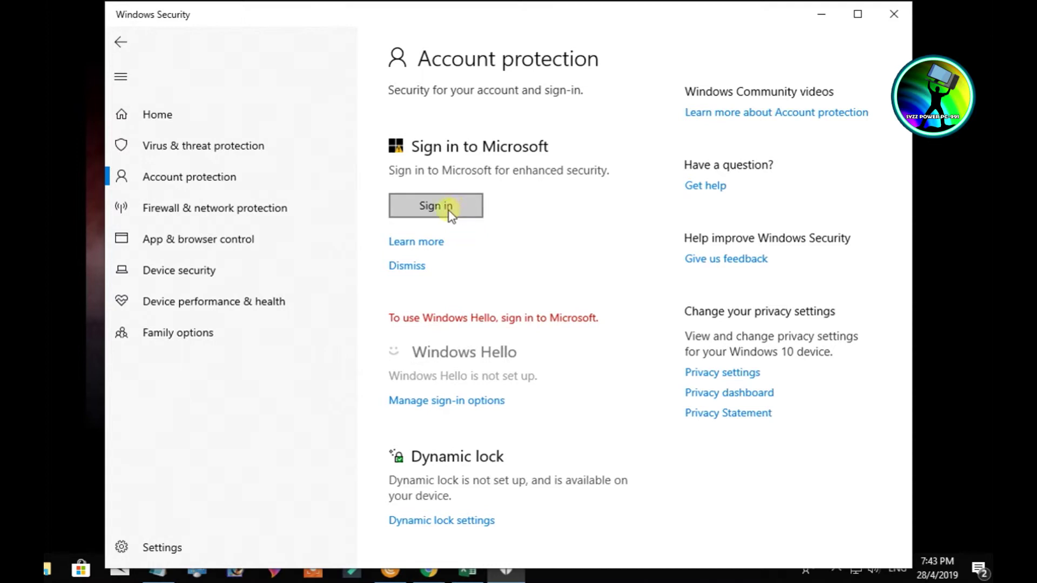
click(230, 219)
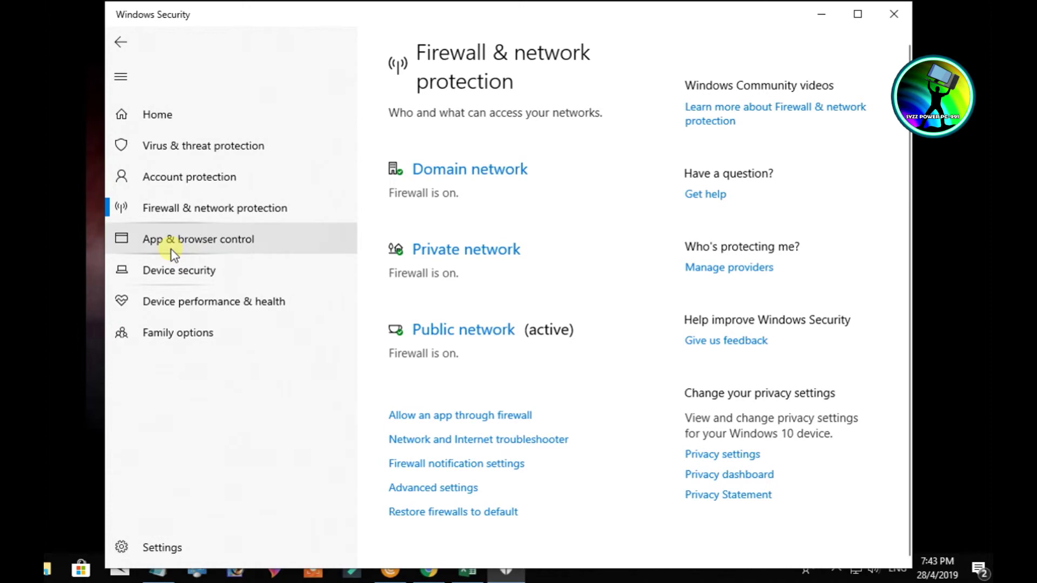
Turn on Memory integrity in the Core isolation details of Device security.
click(177, 274)
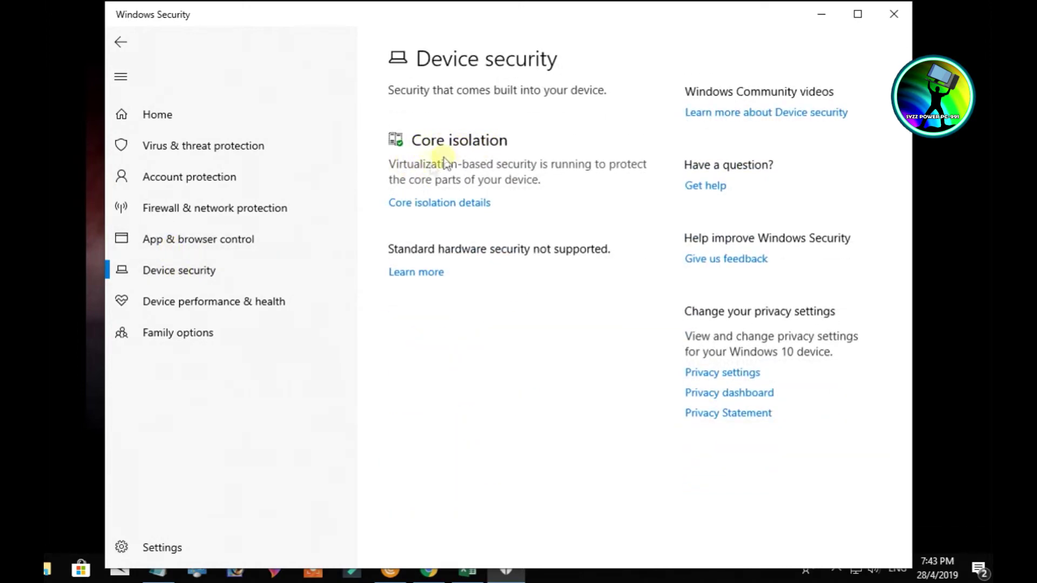
click(448, 212)
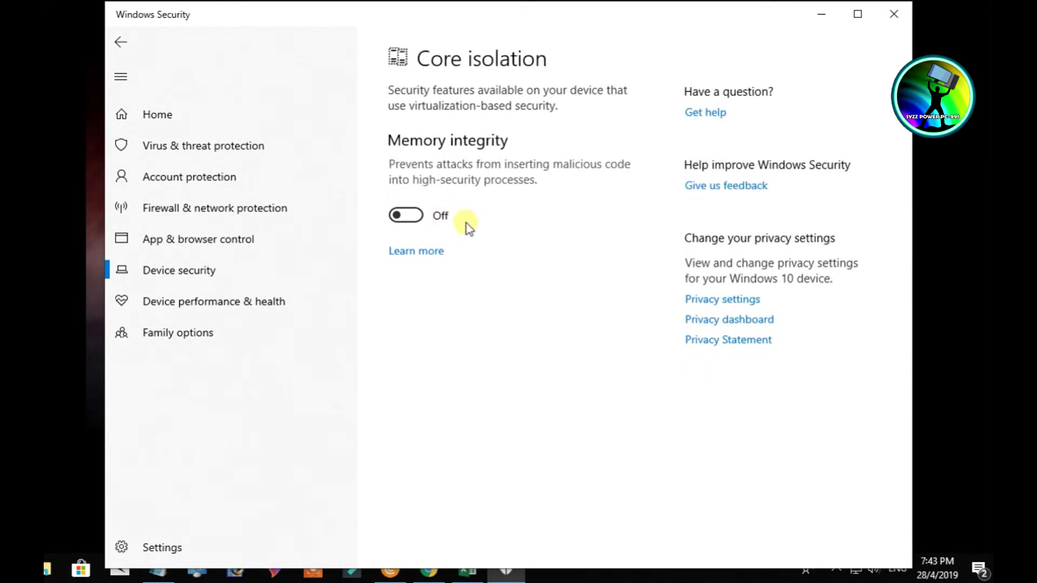
click(406, 216)
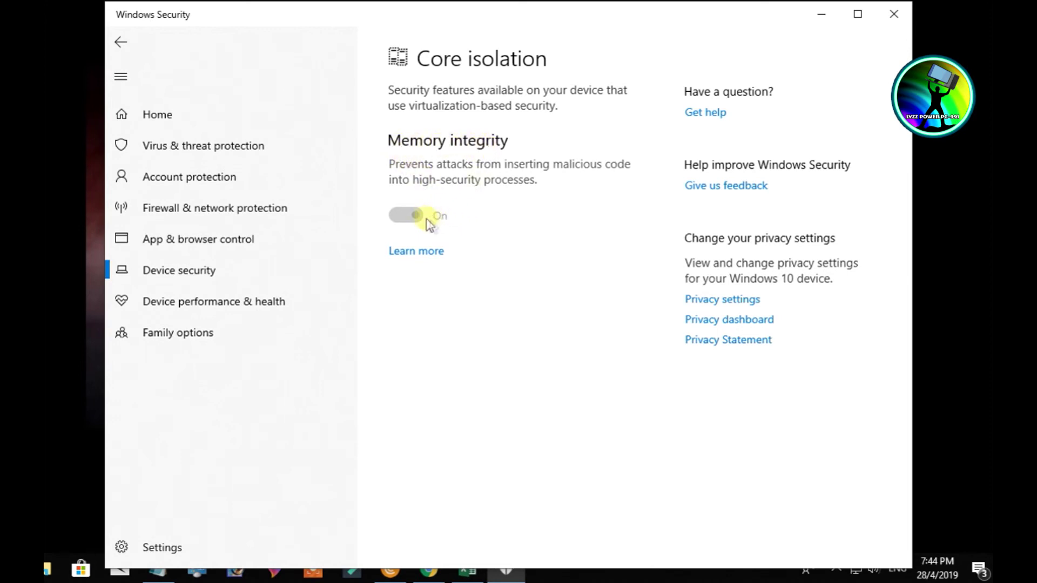
Dismiss the Apps and software recommendation in the Device performance & health report.
click(227, 312)
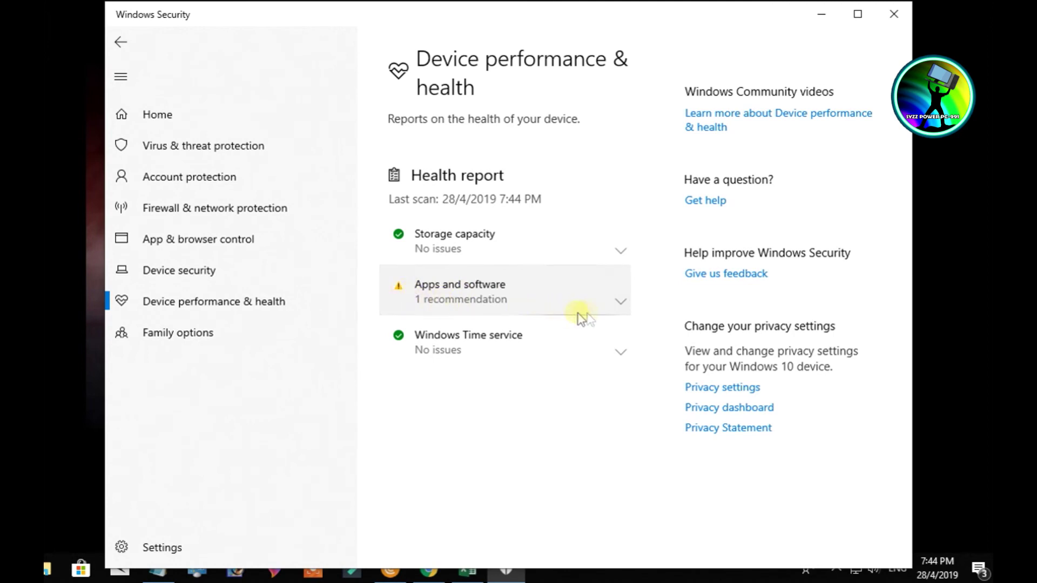
click(614, 306)
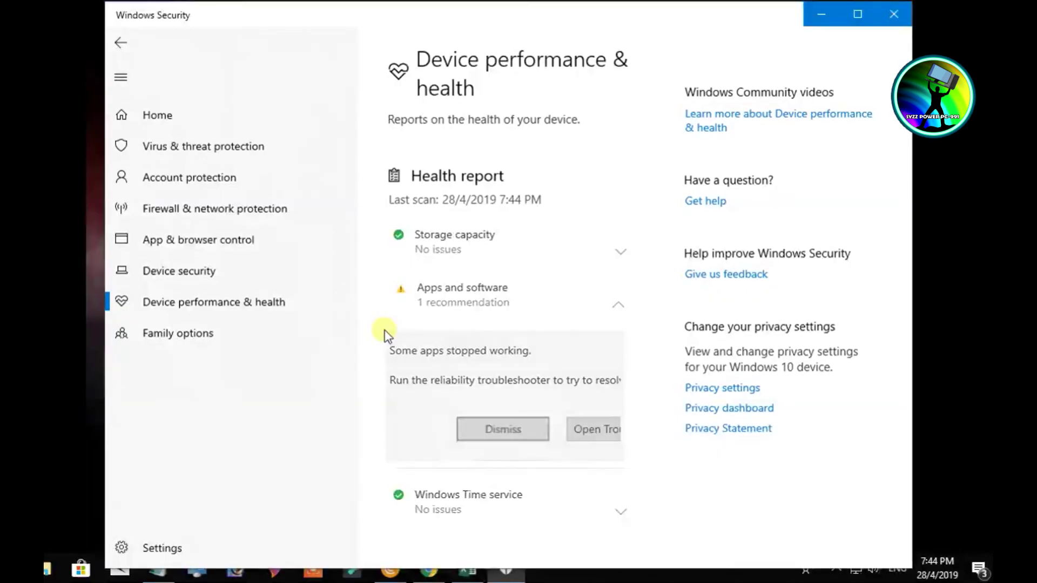
click(453, 428)
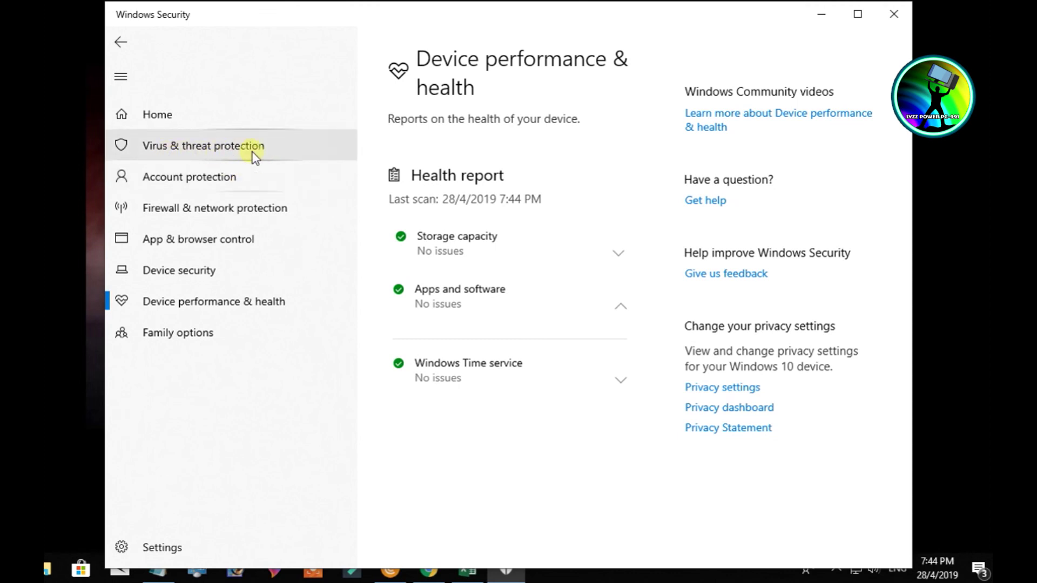
Recheck the Virus & threat protection page, covering current threats, settings, updates and ransomware protection.
click(209, 146)
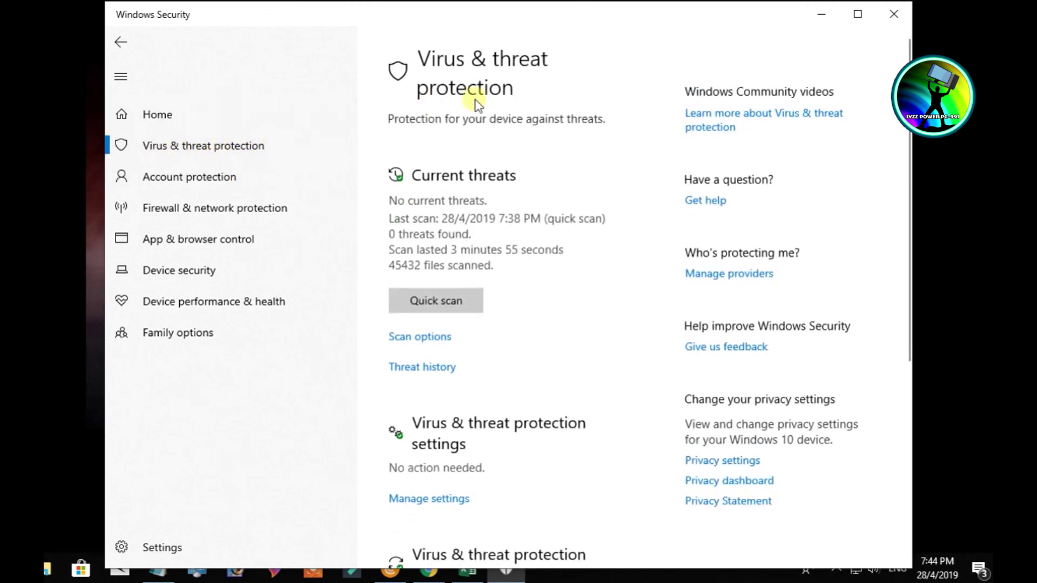
scroll(578, 243, down, 3)
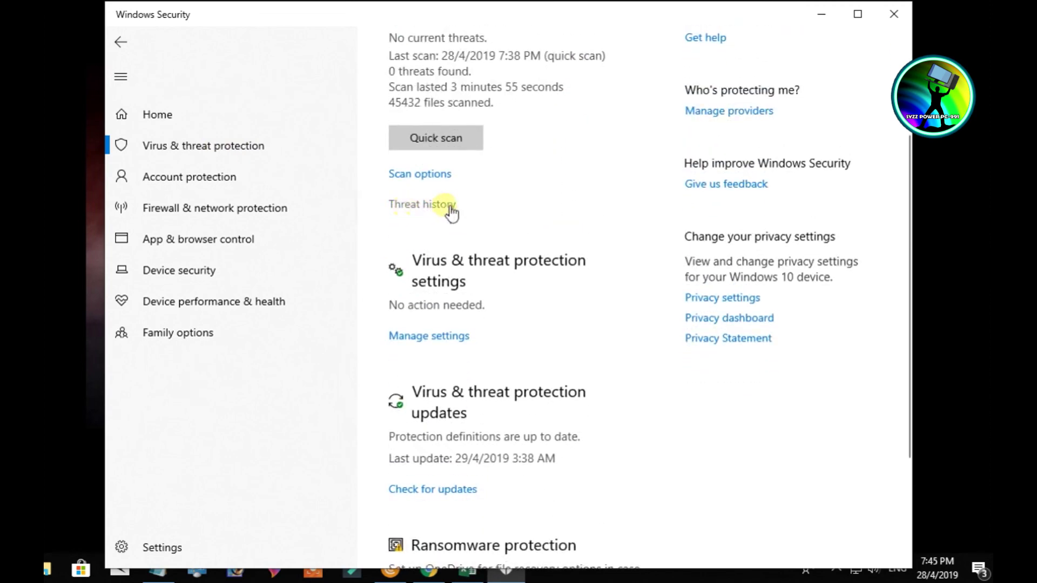
scroll(537, 224, down, 3)
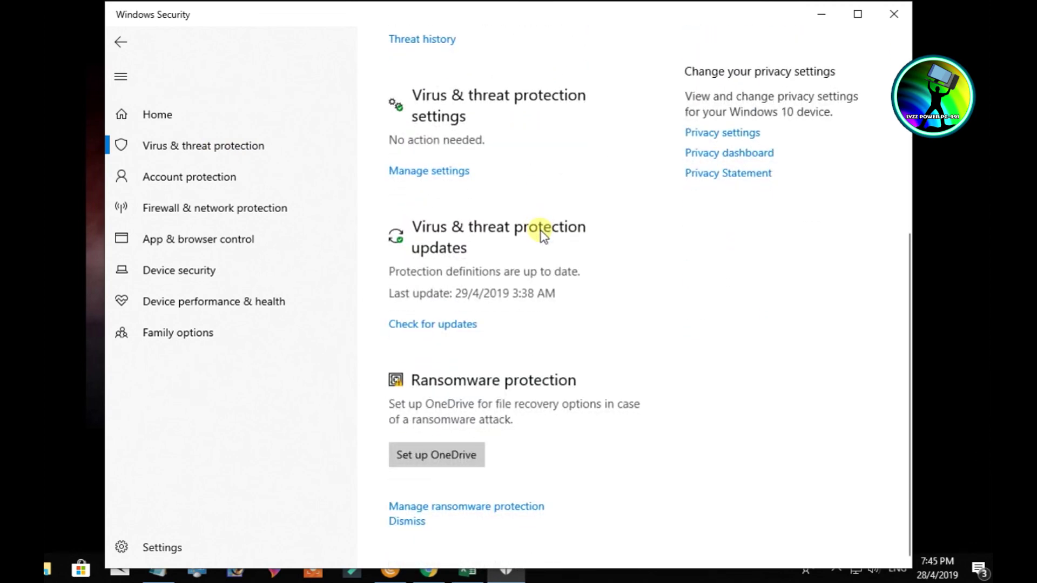
scroll(572, 278, up, 6)
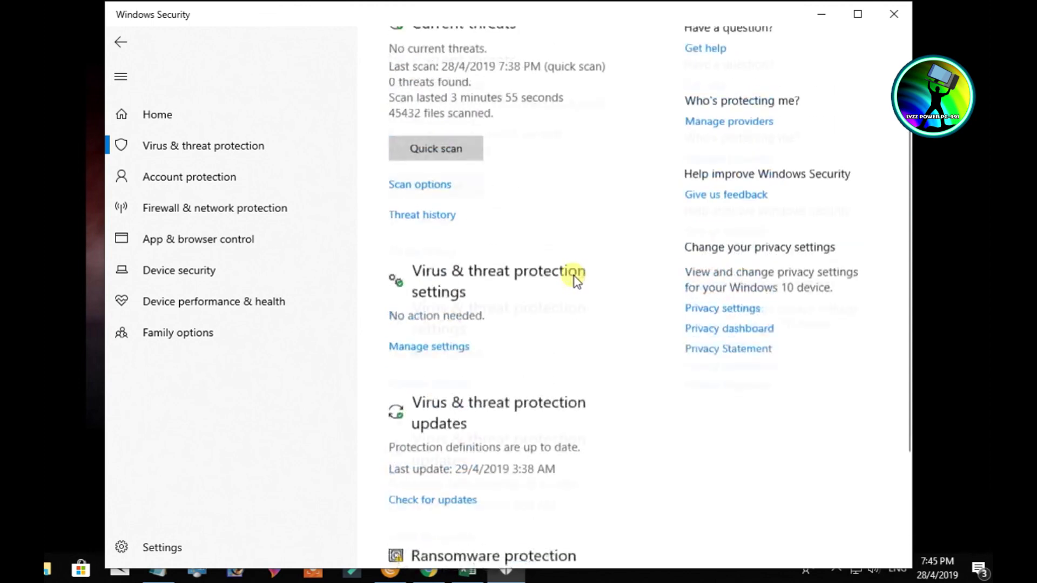